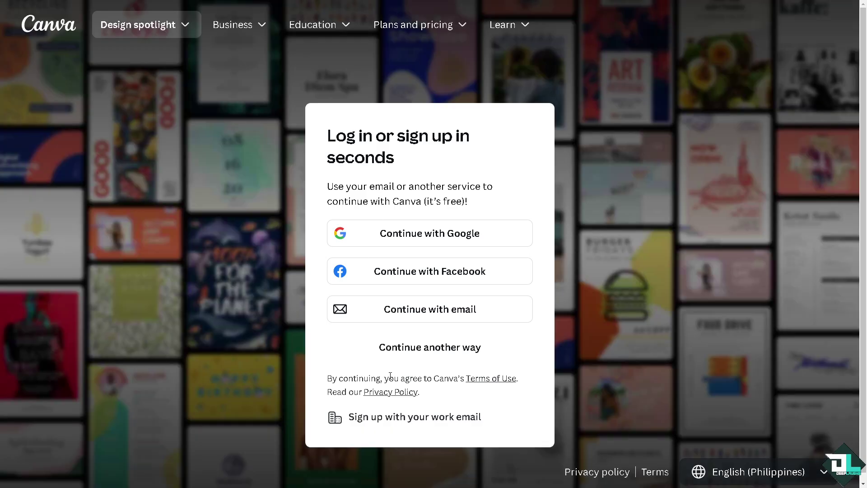
# Step: Choose Continue another way to sign in, then open the 'How to Remove Background in Canva' design
pyautogui.click(428, 350)
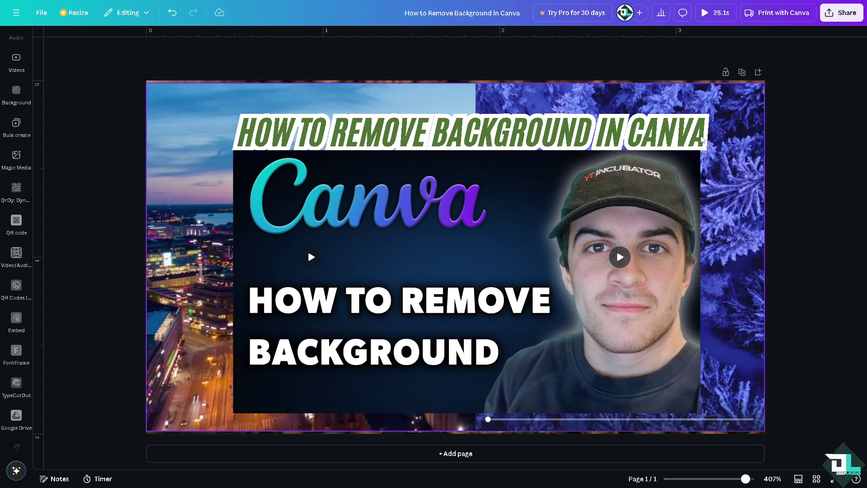
# Step: Delete the title text, thumbnail image, blue forest video, and the woman and confetti photo tiles
pyautogui.click(640, 90)
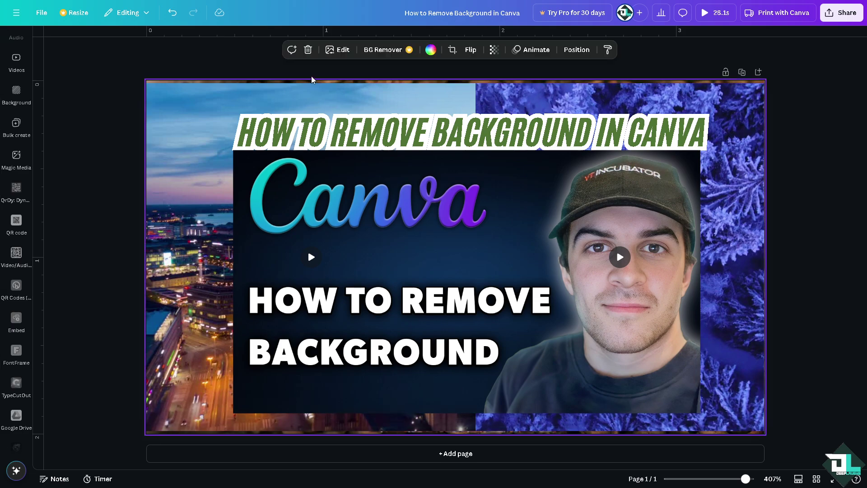
pyautogui.click(320, 86)
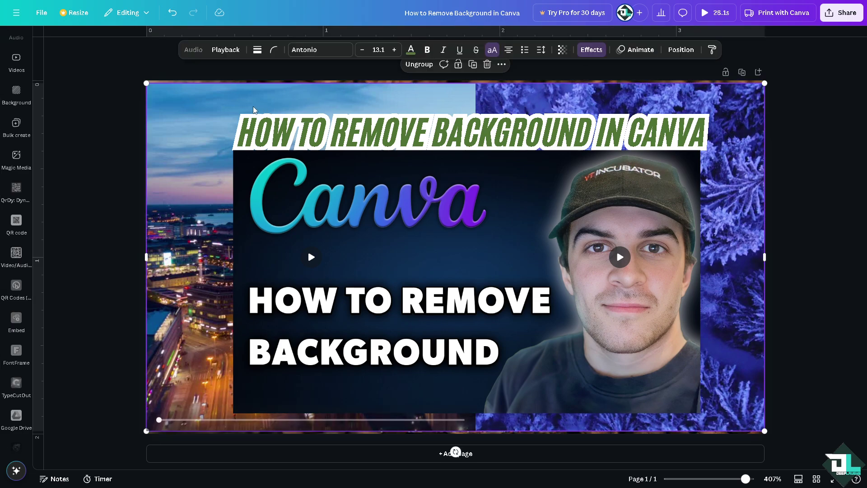
pyautogui.click(343, 138)
pyautogui.press('Delete')
pyautogui.click(345, 192)
pyautogui.press('Delete')
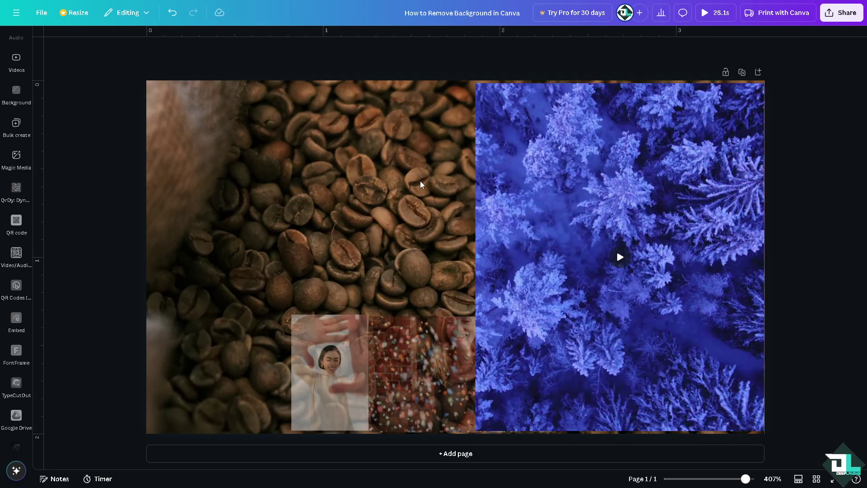
pyautogui.click(605, 250)
pyautogui.press('Delete')
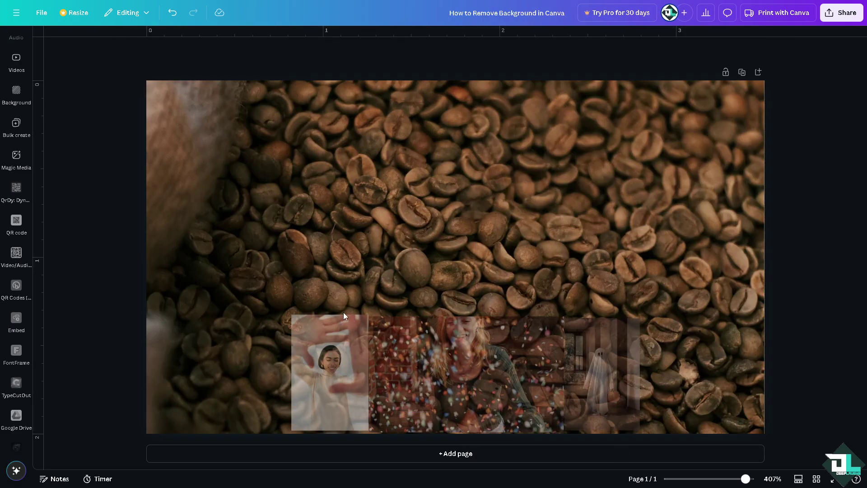
pyautogui.click(343, 316)
pyautogui.press('Delete')
pyautogui.click(394, 337)
pyautogui.press('Delete')
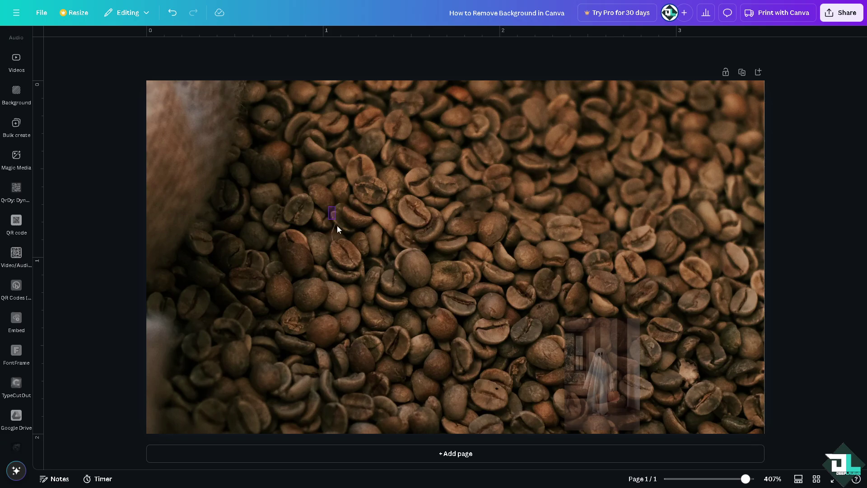
pyautogui.doubleClick(351, 188)
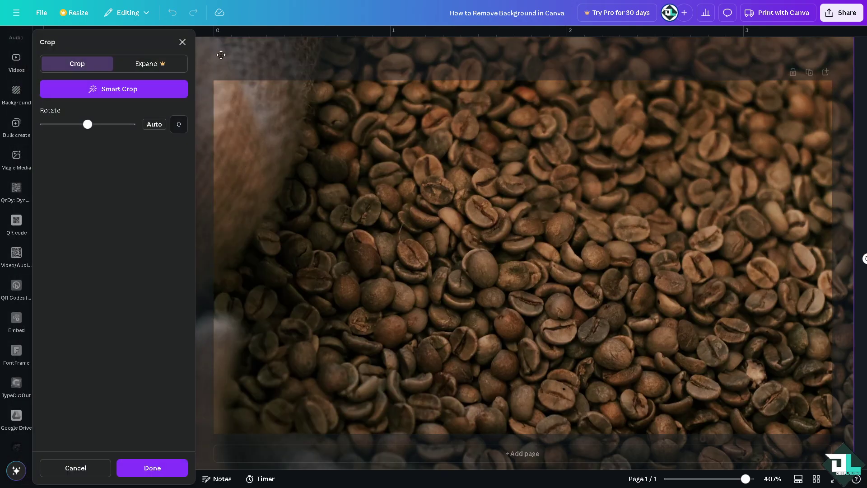
pyautogui.click(182, 42)
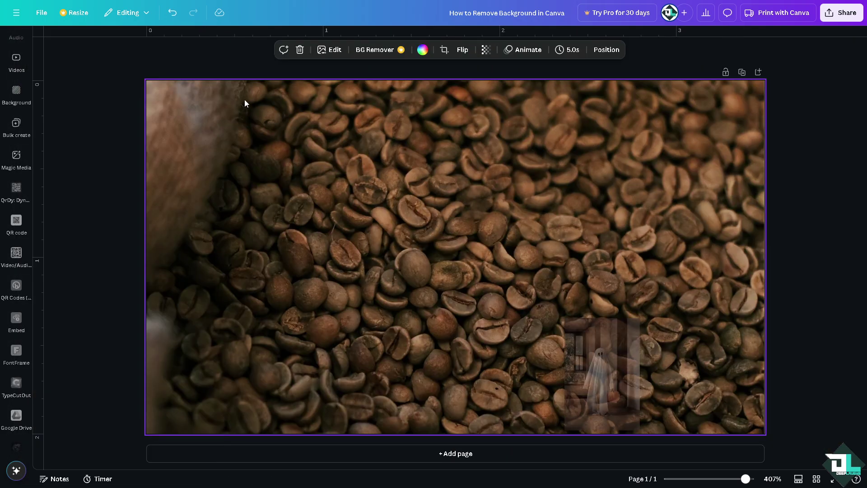
pyautogui.click(822, 166)
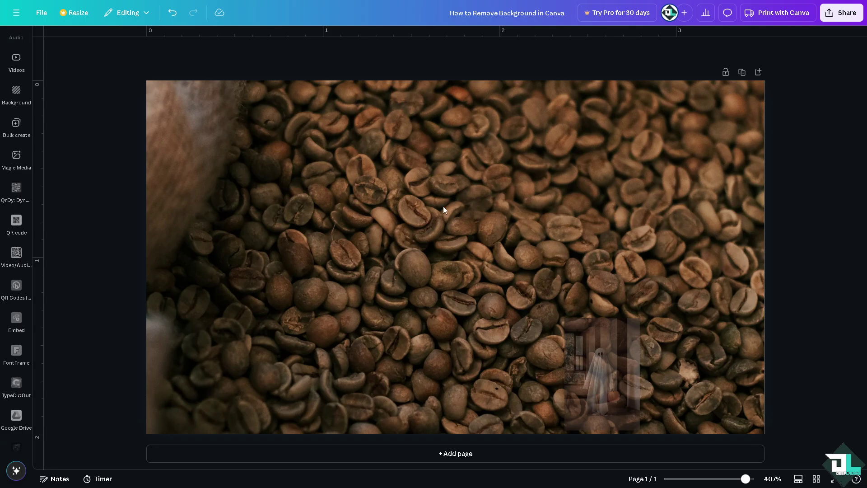
pyautogui.doubleClick(397, 195)
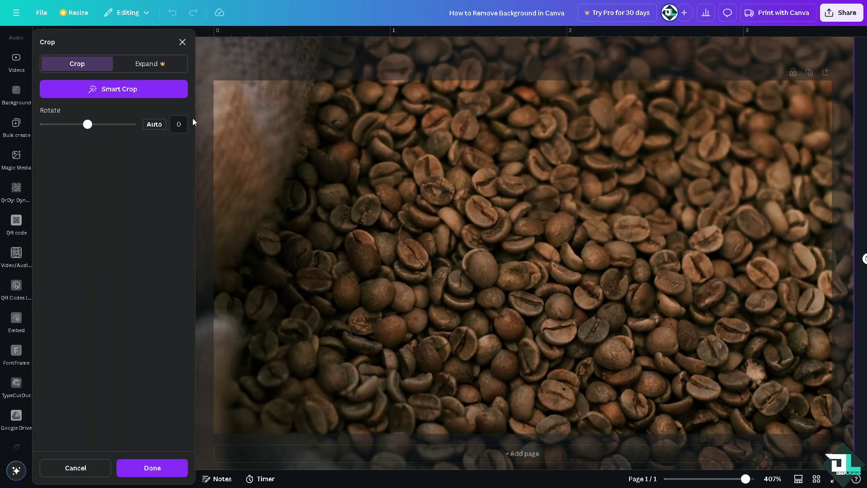
pyautogui.moveTo(87, 129)
pyautogui.mouseDown()
pyautogui.moveTo(64, 128)
pyautogui.moveTo(87, 127)
pyautogui.mouseUp()
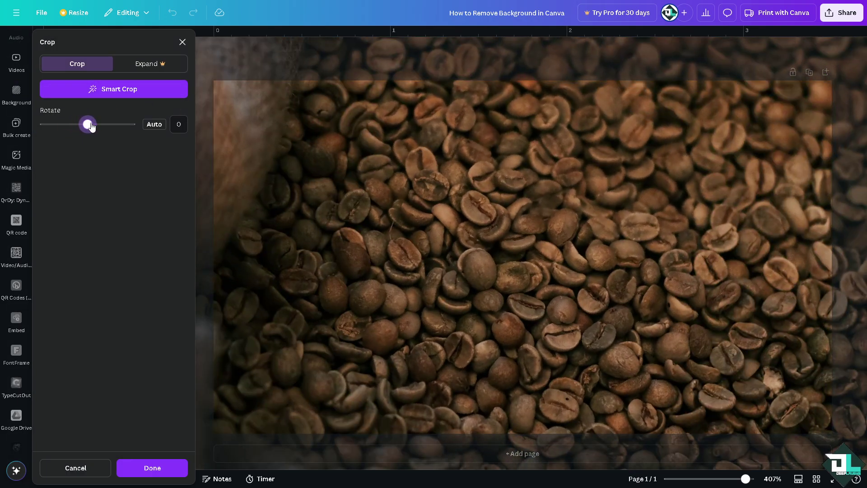
pyautogui.click(182, 42)
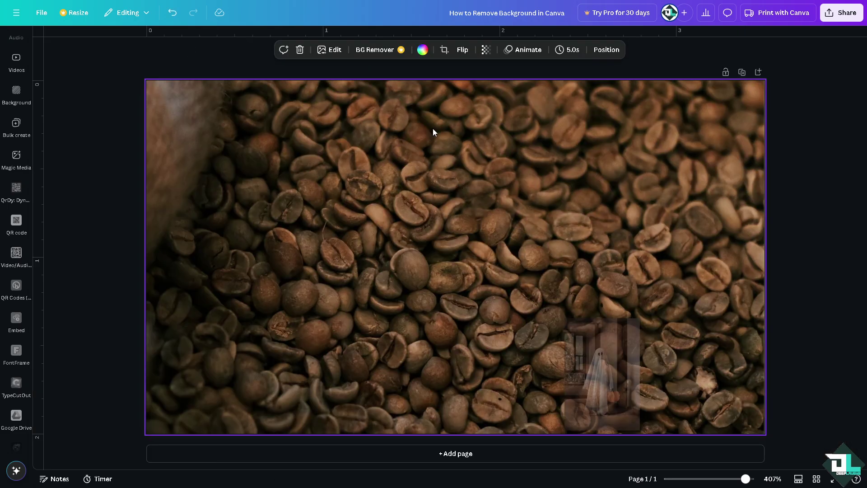
# Step: Drop the coffee-bean image's transparency from 100 to 0
pyautogui.click(486, 50)
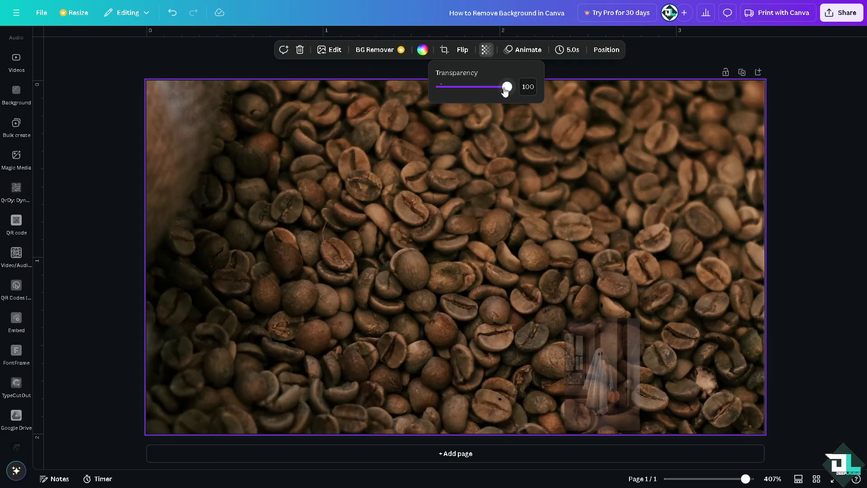
pyautogui.moveTo(506, 89); pyautogui.dragTo(426, 94)
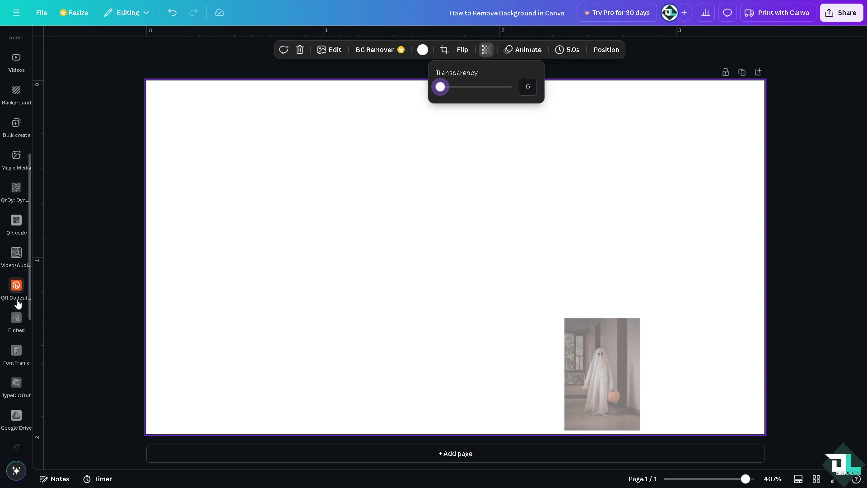
# Step: Add the remove-background thumbnail from Uploads, resize it and move it toward the top-left
pyautogui.click(17, 155)
pyautogui.scroll(5, 16, 225)
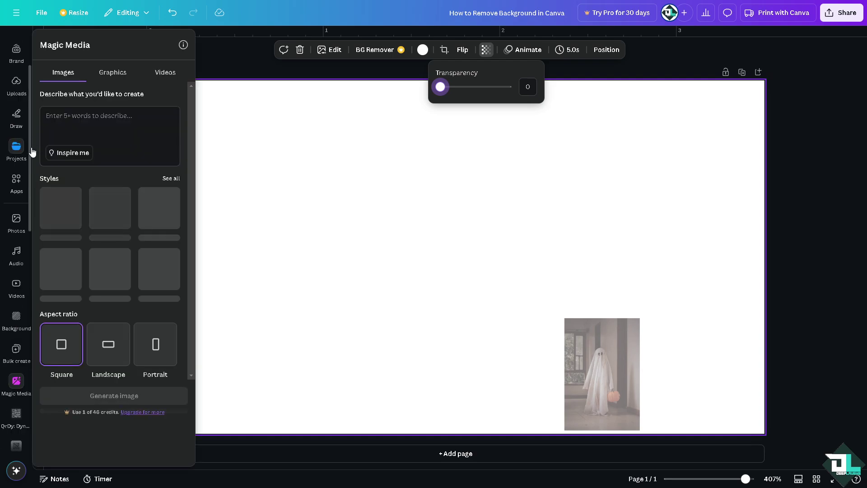
pyautogui.click(16, 149)
pyautogui.click(16, 84)
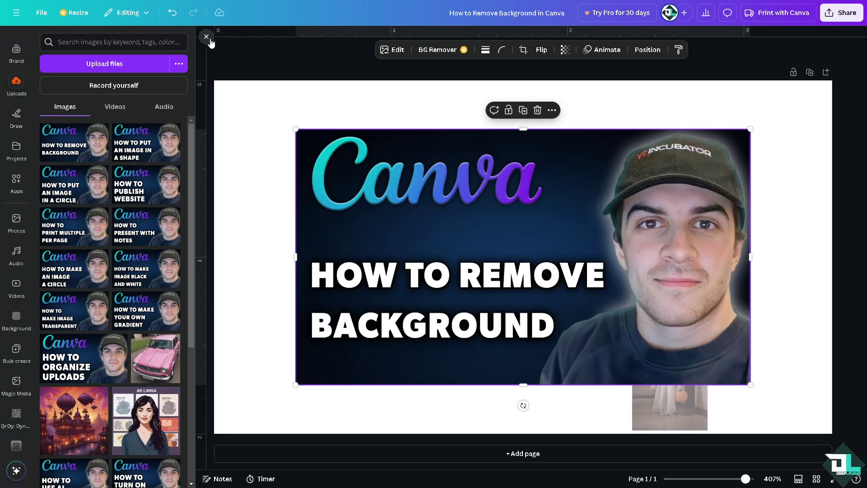
pyautogui.click(206, 36)
pyautogui.moveTo(226, 128); pyautogui.dragTo(315, 178)
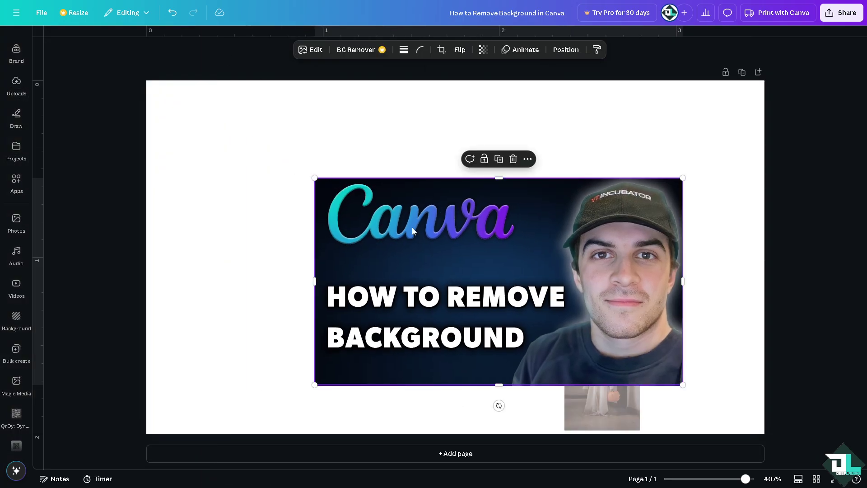
pyautogui.moveTo(402, 216); pyautogui.dragTo(292, 129)
# Step: Restore the ghost photo's opacity, stretch it down the right side, and settle the thumbnail top-left
pyautogui.click(632, 371)
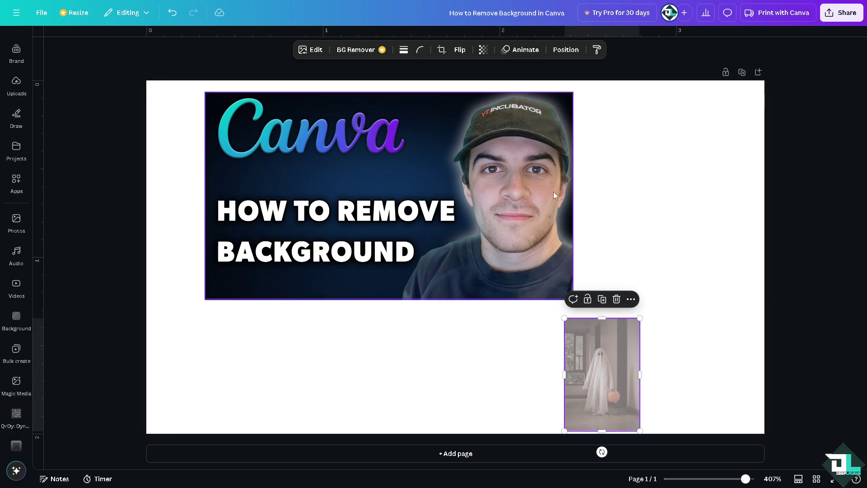
pyautogui.click(483, 50)
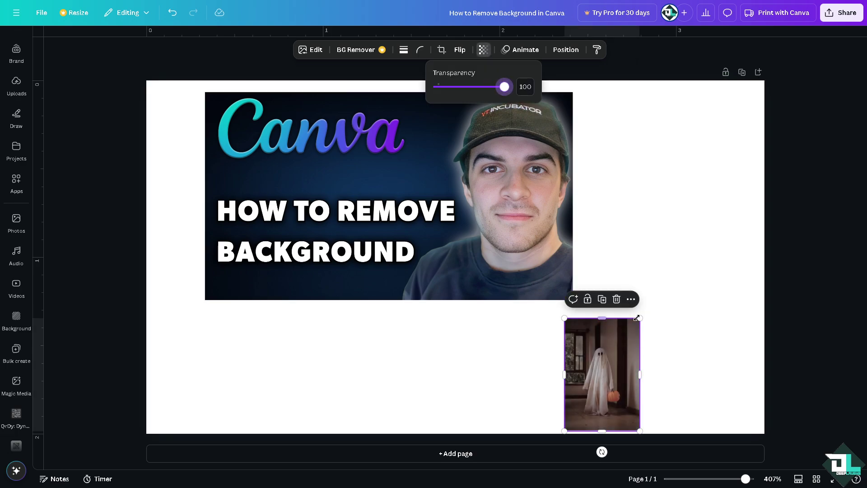
pyautogui.moveTo(640, 318); pyautogui.dragTo(826, 107)
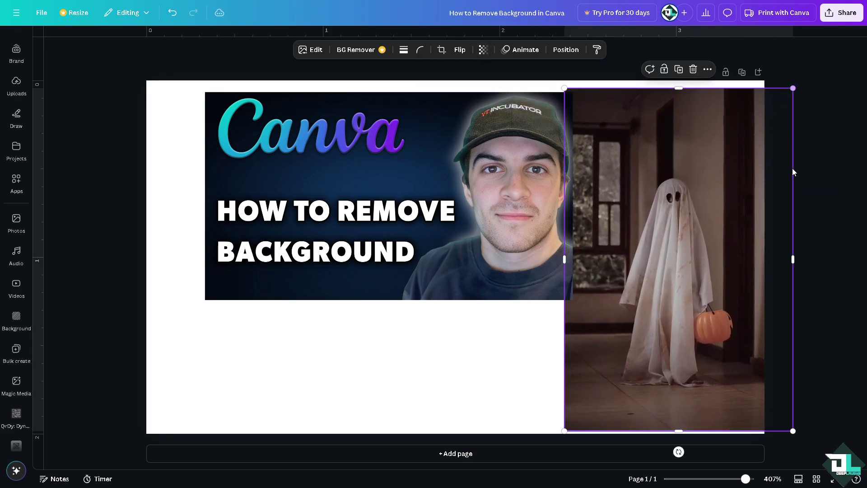
pyautogui.moveTo(694, 304); pyautogui.dragTo(676, 297)
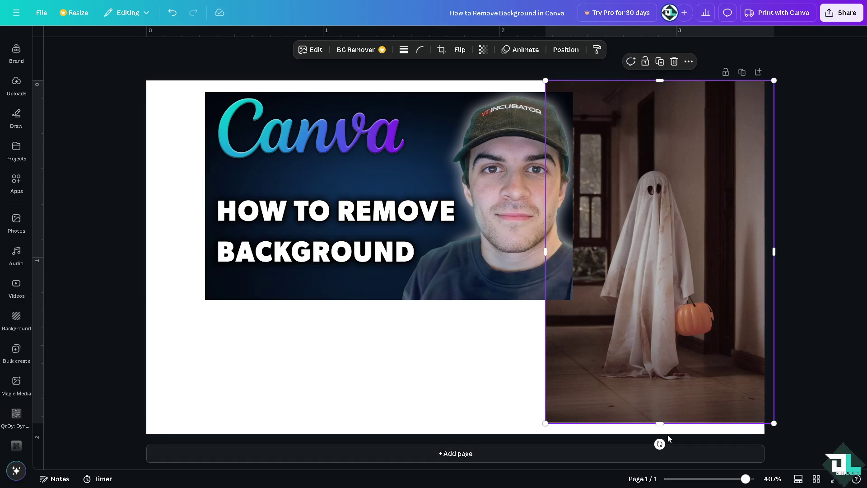
pyautogui.moveTo(660, 423); pyautogui.dragTo(660, 435)
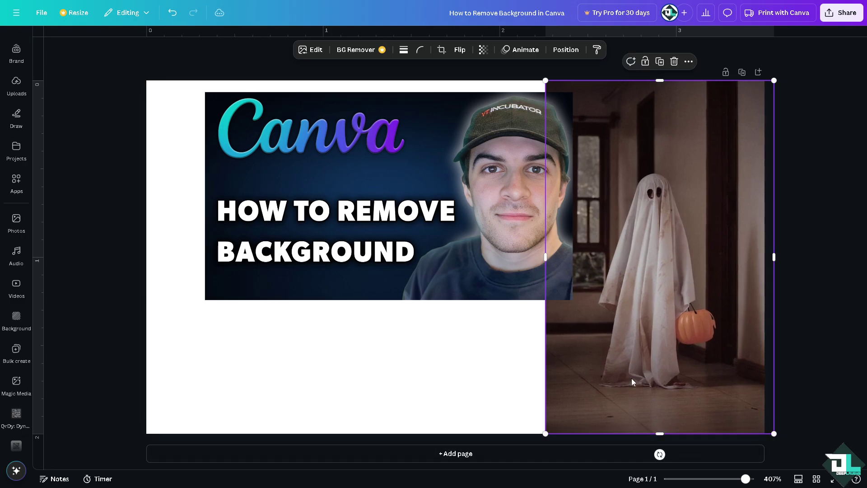
pyautogui.moveTo(671, 347)
pyautogui.mouseDown()
pyautogui.moveTo(655, 346)
pyautogui.moveTo(664, 345)
pyautogui.mouseUp()
pyautogui.moveTo(460, 272); pyautogui.dragTo(401, 261)
pyautogui.moveTo(514, 287); pyautogui.dragTo(536, 300)
# Step: Add the city-skyline video and size it across the bottom-left beneath the thumbnail
pyautogui.click(16, 252)
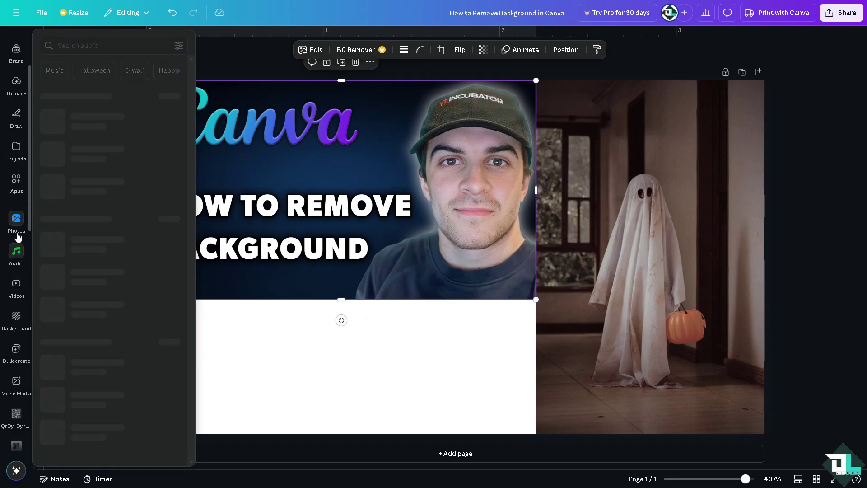
pyautogui.click(17, 284)
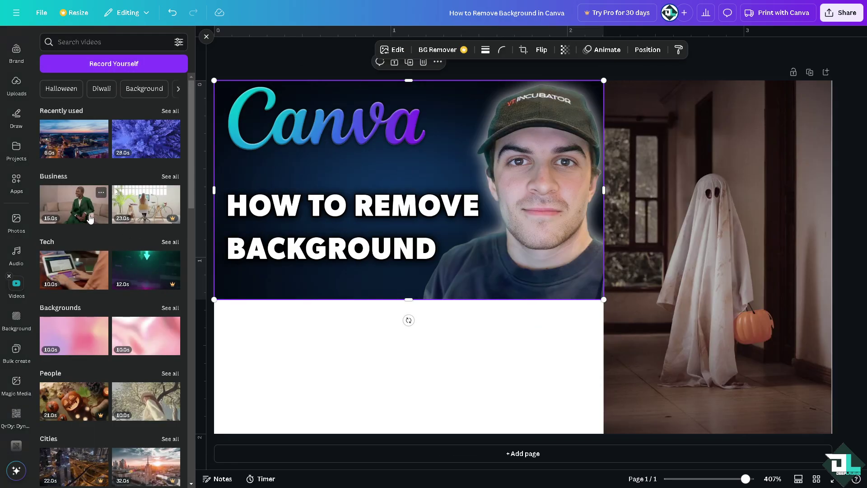
pyautogui.click(74, 137)
pyautogui.moveTo(500, 191); pyautogui.dragTo(443, 225)
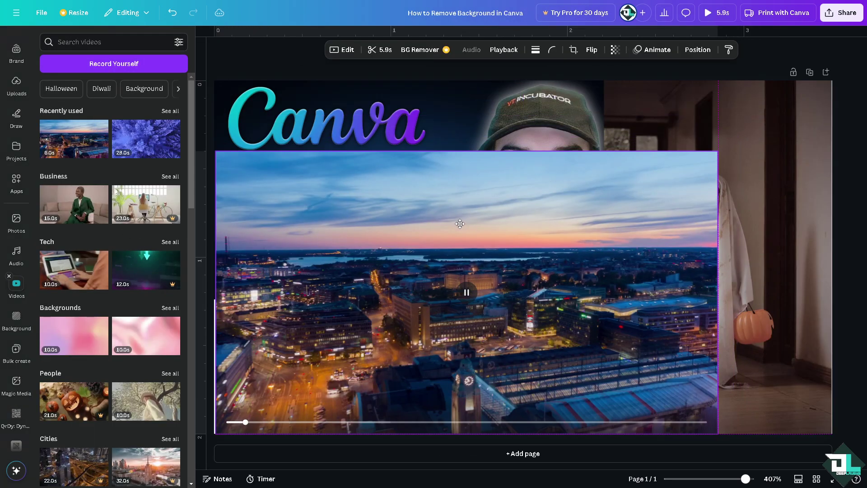
pyautogui.moveTo(716, 150); pyautogui.dragTo(476, 338)
pyautogui.moveTo(455, 366); pyautogui.dragTo(607, 366)
# Step: Add a blank page, duplicate page 1, and delete the extra third page
pyautogui.click(523, 454)
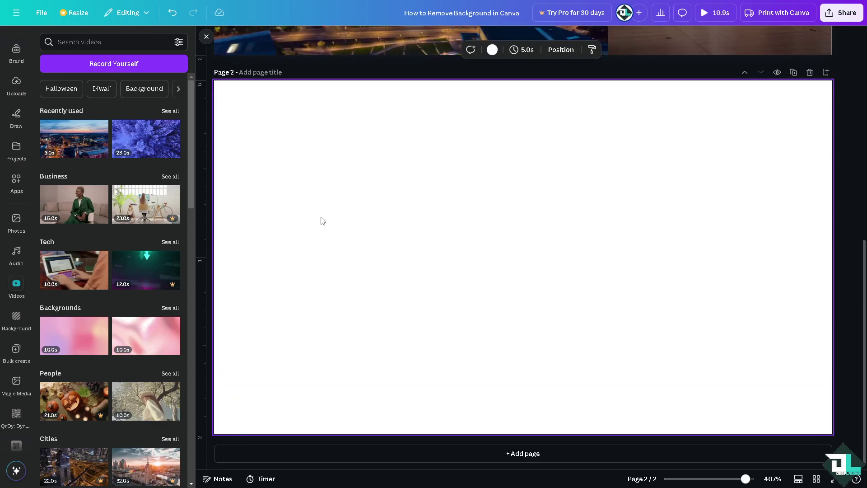
pyautogui.scroll(5, 657, 138)
pyautogui.scroll(2, 684, 154)
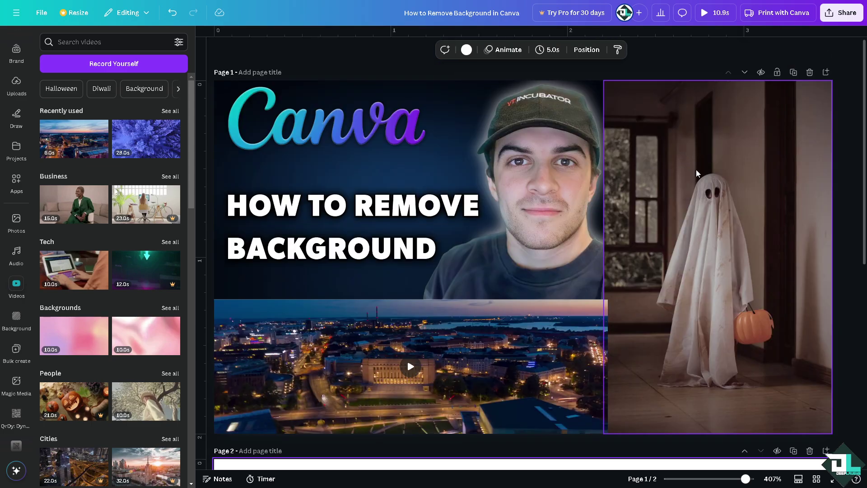
pyautogui.click(794, 73)
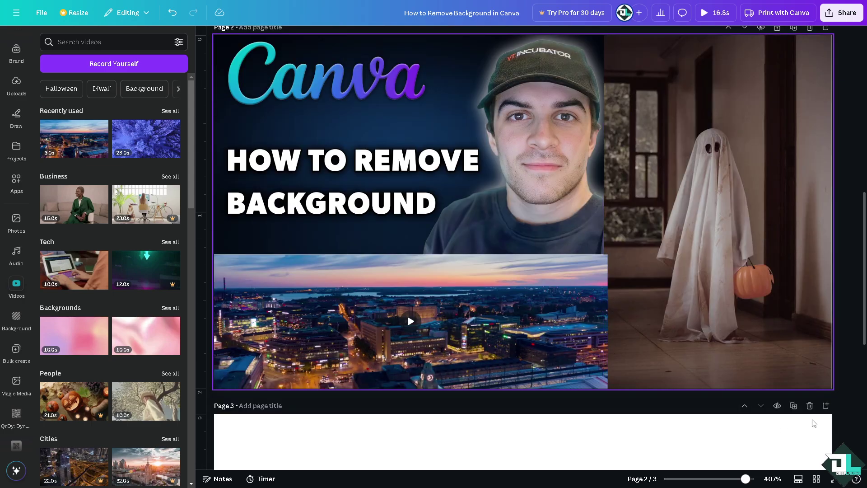
pyautogui.click(810, 405)
# Step: Shrink the thumbnail, ghost photo and city video on page 2, moving the video under the thumbnail
pyautogui.click(450, 150)
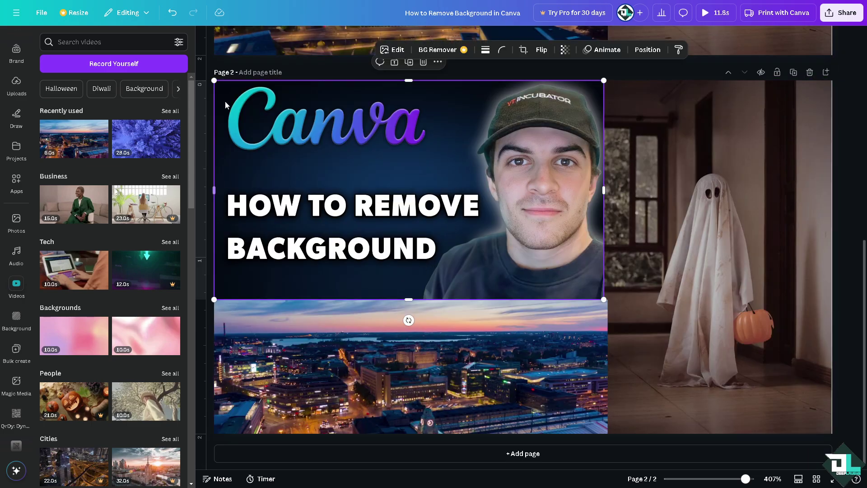
pyautogui.moveTo(604, 299); pyautogui.dragTo(549, 268)
pyautogui.click(794, 405)
pyautogui.moveTo(830, 433); pyautogui.dragTo(745, 299)
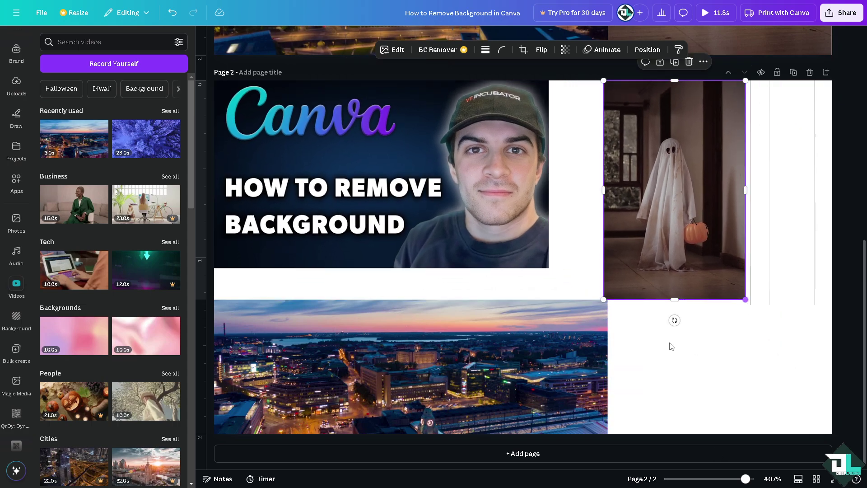
pyautogui.click(407, 359)
pyautogui.moveTo(606, 300); pyautogui.dragTo(557, 316)
pyautogui.moveTo(498, 354); pyautogui.dragTo(498, 307)
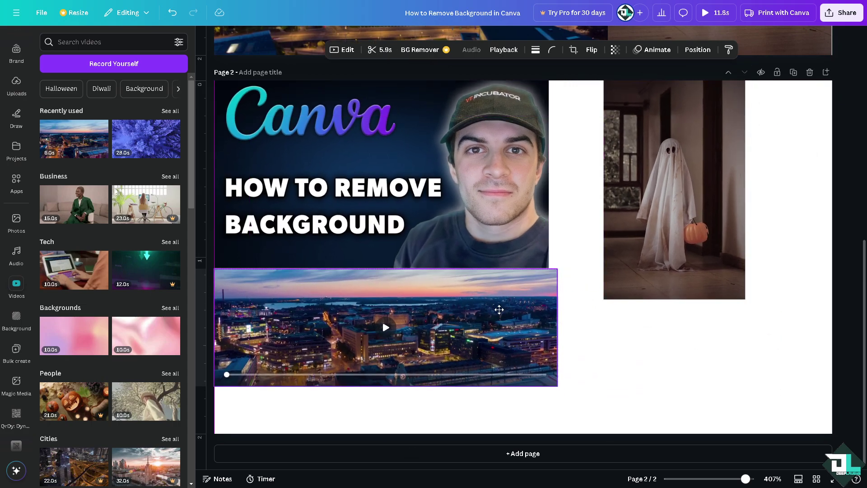
# Step: Set the page 2 coffee-bean background's transparency to 100
pyautogui.click(579, 230)
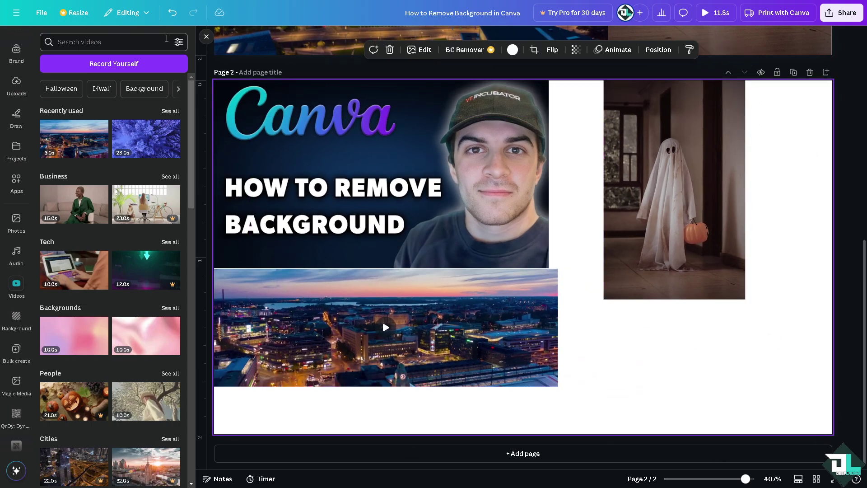
pyautogui.click(575, 49)
pyautogui.moveTo(569, 87); pyautogui.dragTo(610, 91)
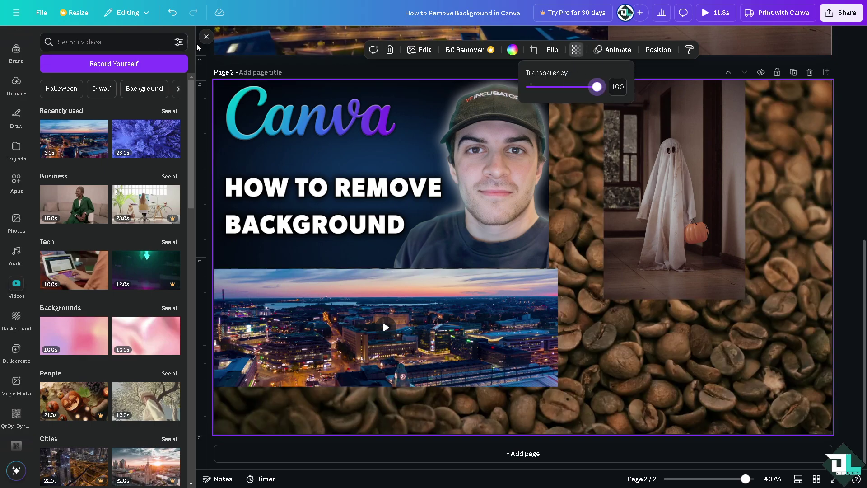
# Step: Delete the coffee-bean background from page 2, leaving it plain white
pyautogui.click(206, 41)
pyautogui.scroll(5, 466, 261)
pyautogui.scroll(2, 456, 270)
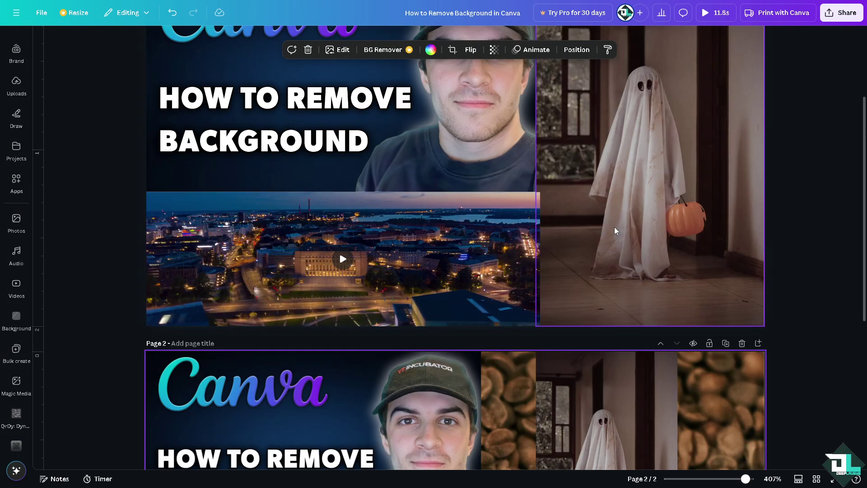
pyautogui.scroll(-5, 583, 239)
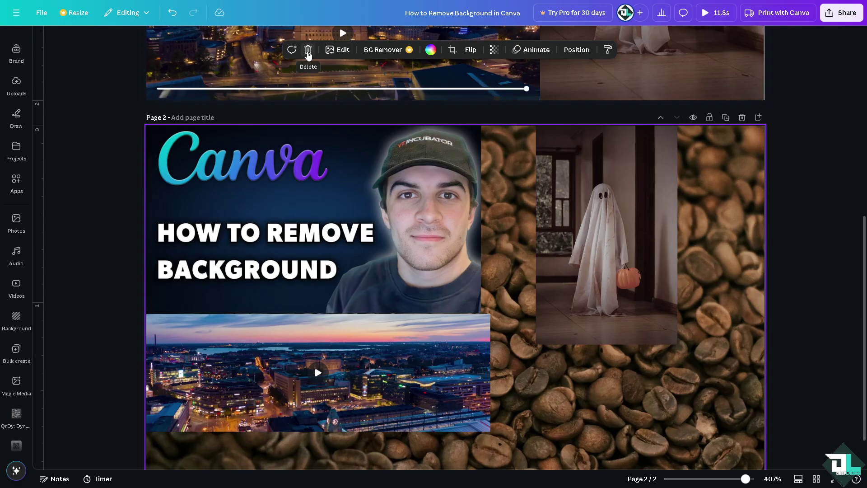
pyautogui.click(308, 51)
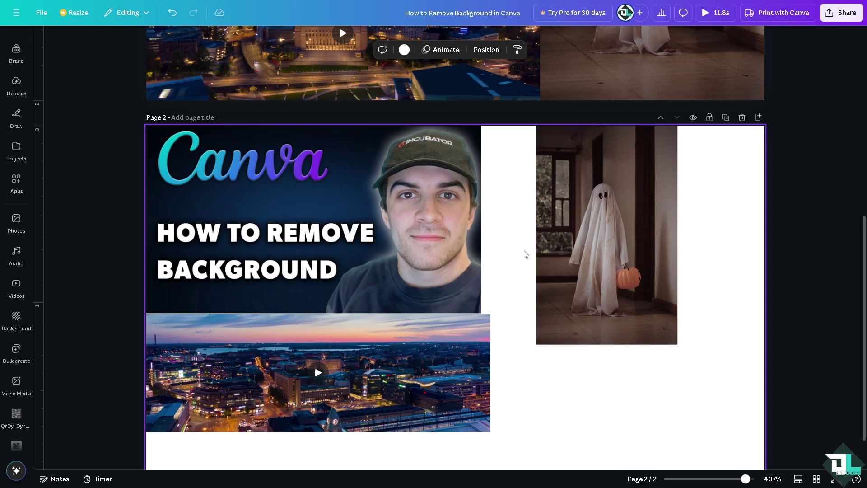
pyautogui.scroll(-2, 527, 320)
# Step: Add a new page 3 and place the fruit-seller shop stock photo on it
pyautogui.click(513, 452)
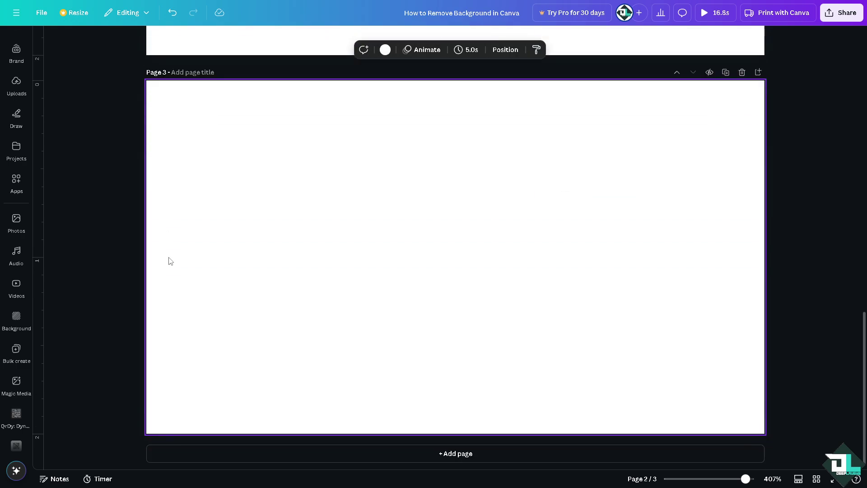
pyautogui.click(30, 295)
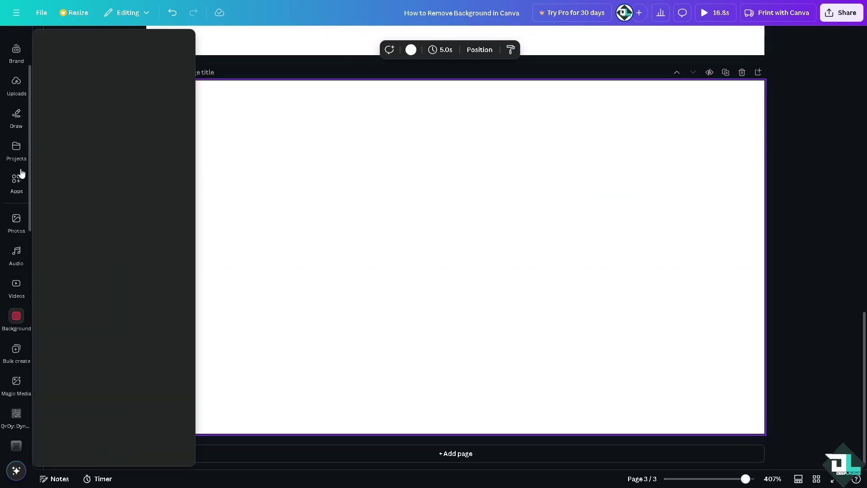
pyautogui.click(17, 318)
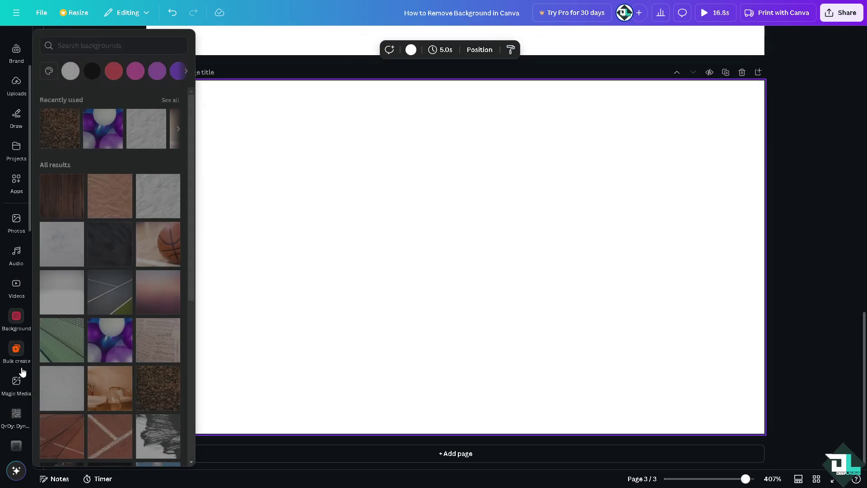
pyautogui.click(20, 326)
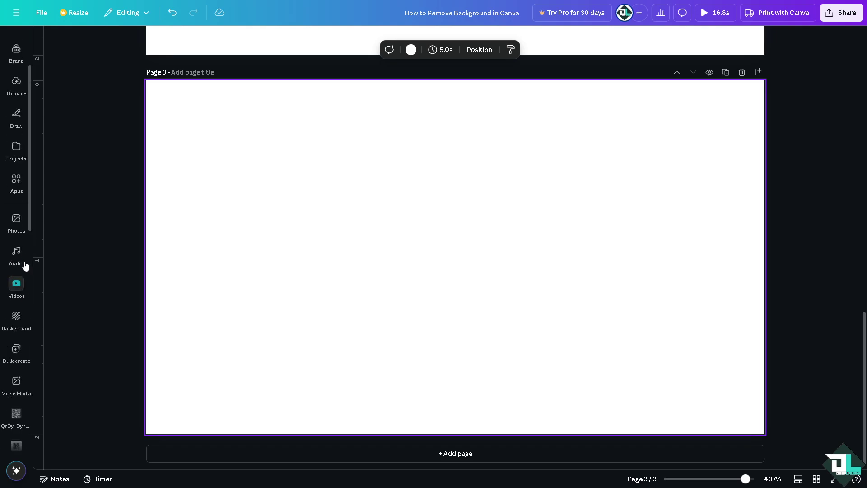
pyautogui.click(16, 223)
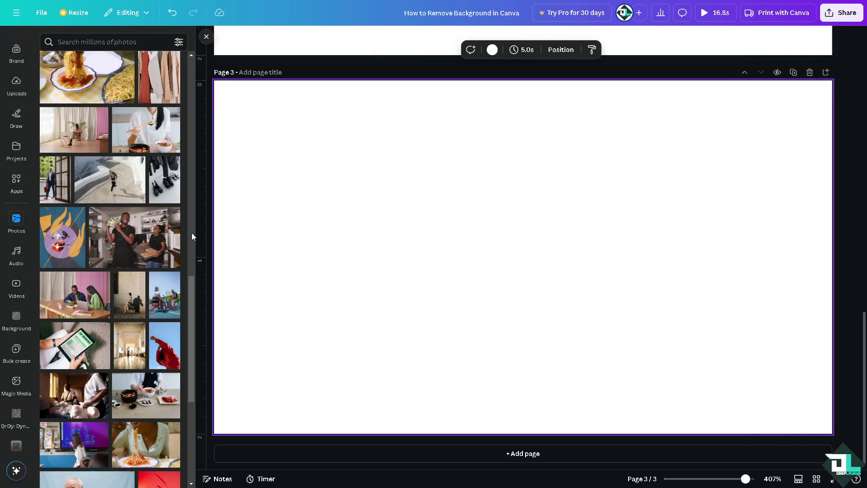
pyautogui.scroll(3, 113, 244)
pyautogui.scroll(2, 113, 244)
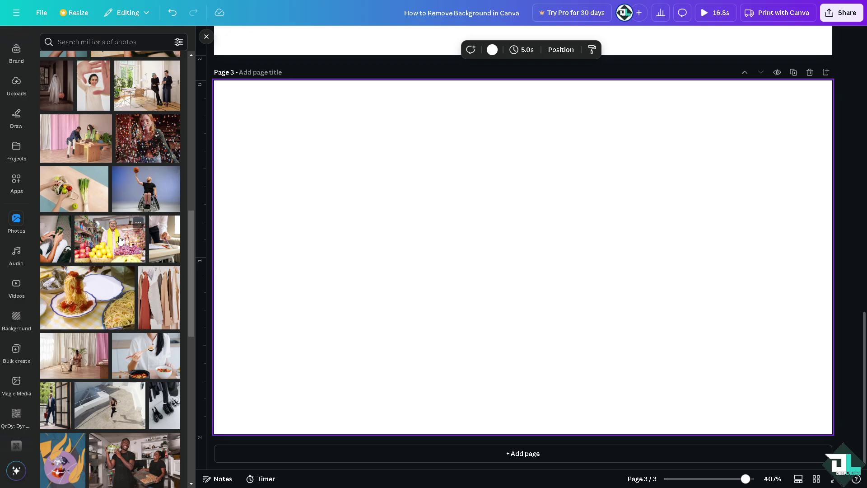
pyautogui.click(119, 246)
# Step: Stretch the fruit-seller photo out to all four page edges
pyautogui.moveTo(310, 116); pyautogui.dragTo(248, 93)
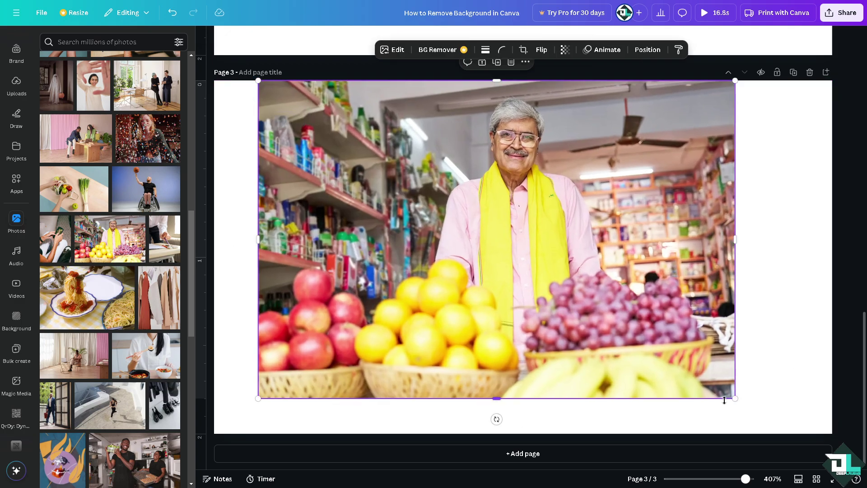
pyautogui.moveTo(737, 400); pyautogui.dragTo(791, 433)
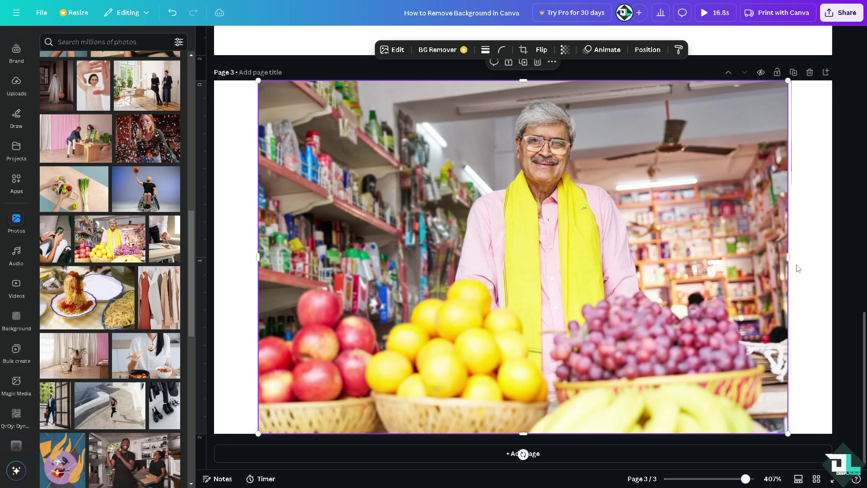
pyautogui.moveTo(814, 258); pyautogui.dragTo(812, 260)
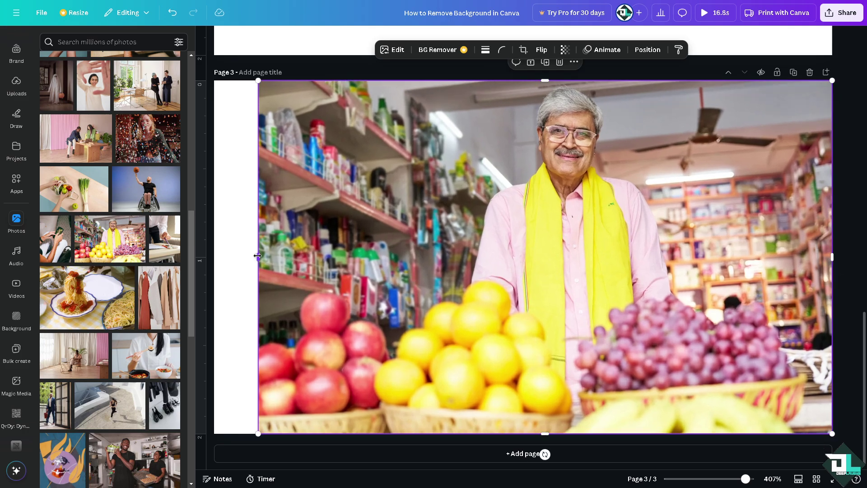
pyautogui.moveTo(258, 256); pyautogui.dragTo(213, 257)
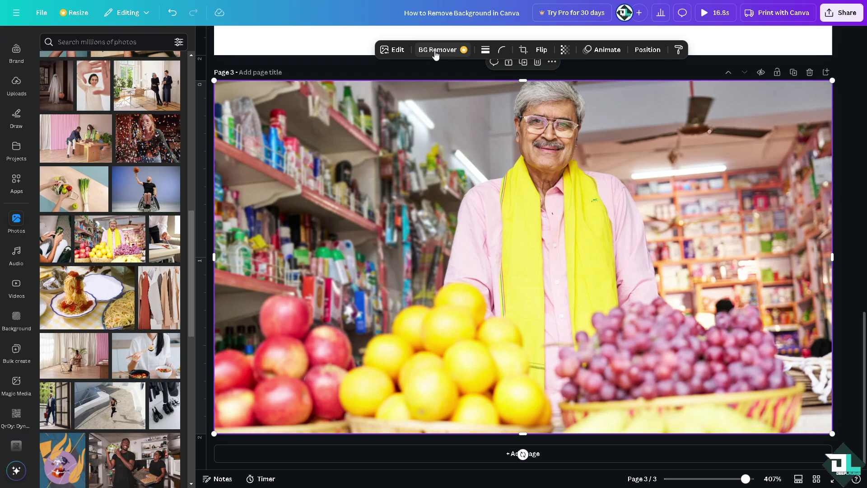
# Step: Apply BG Remover to the shop photo, bringing up the 'Try Canva Pro for free' dialog
pyautogui.click(435, 53)
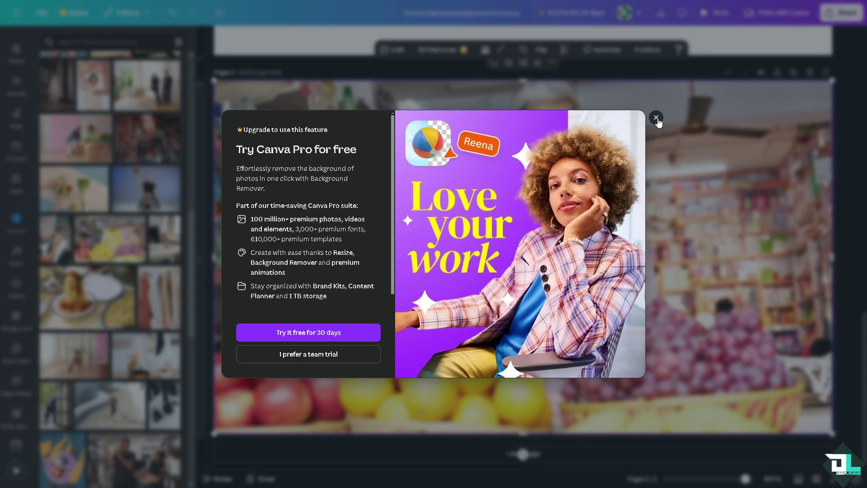
# Step: Dismiss the Pro offer and run BG Remover on page 1's group photo
pyautogui.click(656, 117)
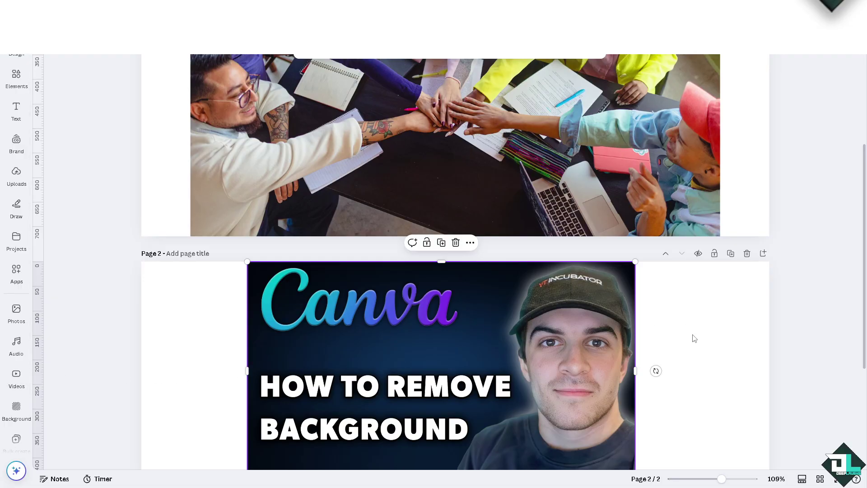
pyautogui.scroll(3, 537, 260)
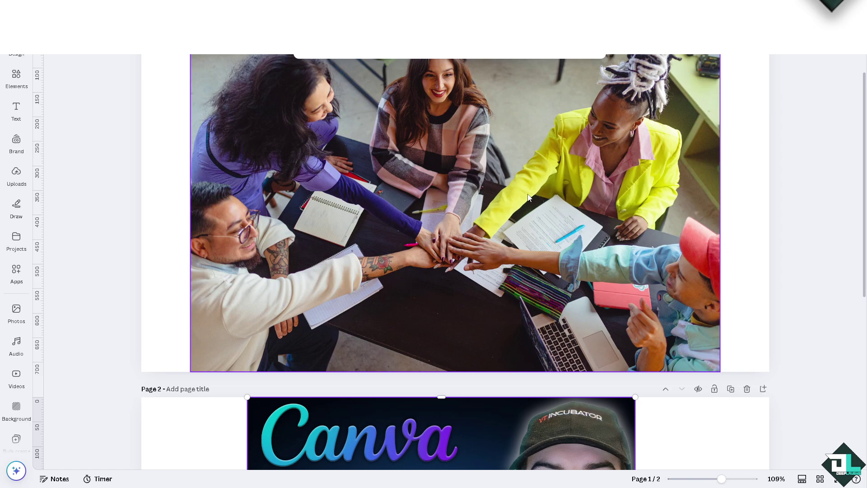
pyautogui.scroll(2, 445, 148)
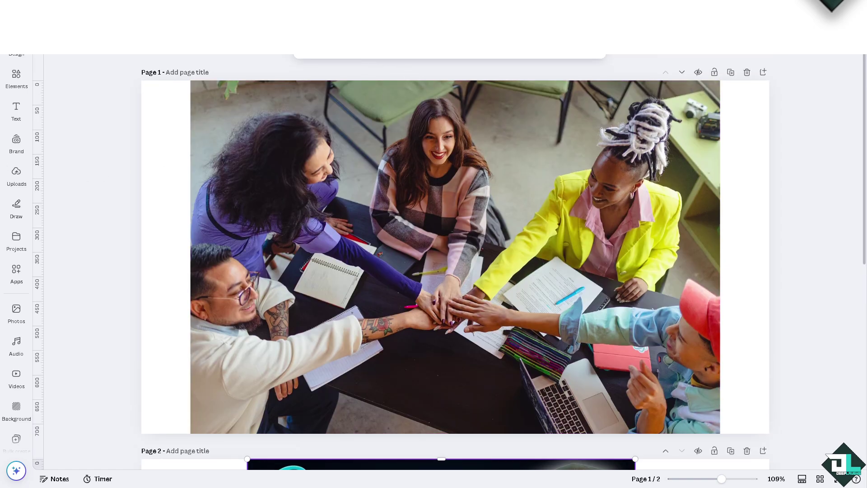
pyautogui.click(17, 109)
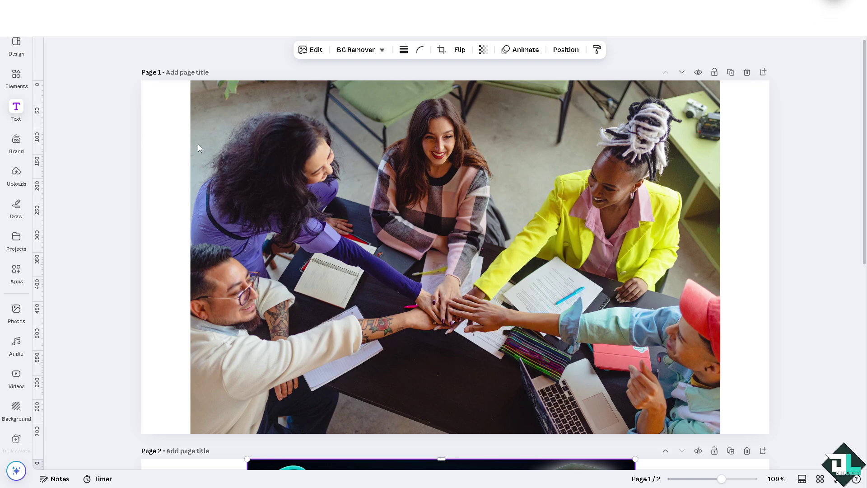
pyautogui.click(429, 158)
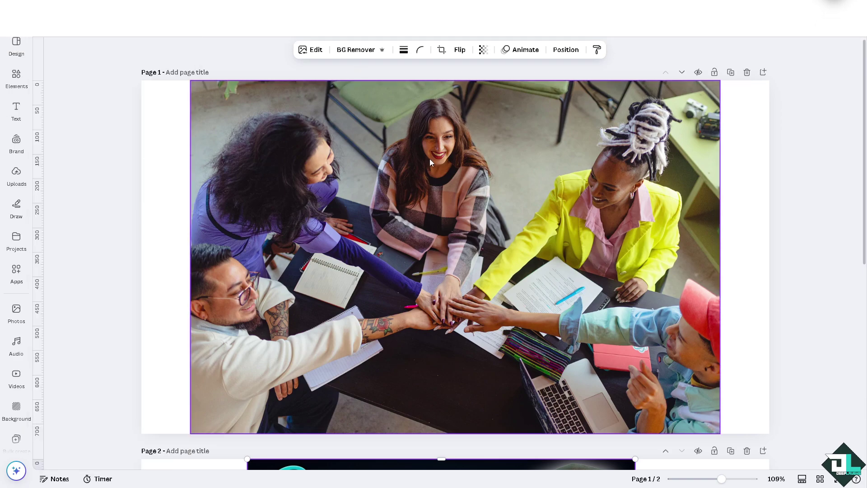
pyautogui.click(360, 51)
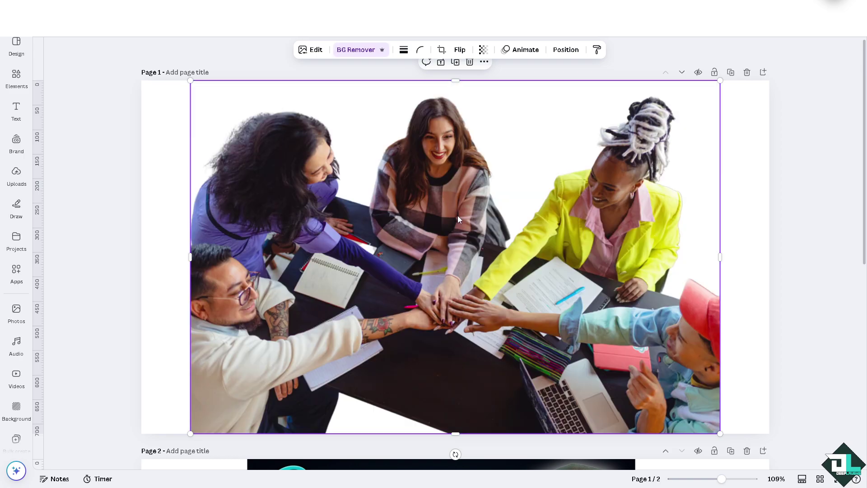
pyautogui.scroll(-8, 457, 215)
# Step: Stretch the 'How to Remove Background' thumbnail on page 2 to the page edges and run BG Remover on it
pyautogui.click(462, 223)
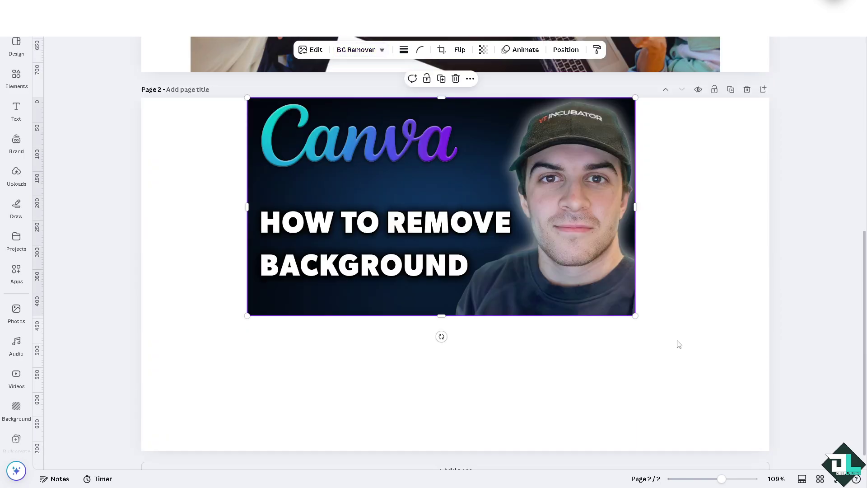
pyautogui.moveTo(634, 315); pyautogui.dragTo(755, 412)
pyautogui.moveTo(247, 388); pyautogui.dragTo(124, 458)
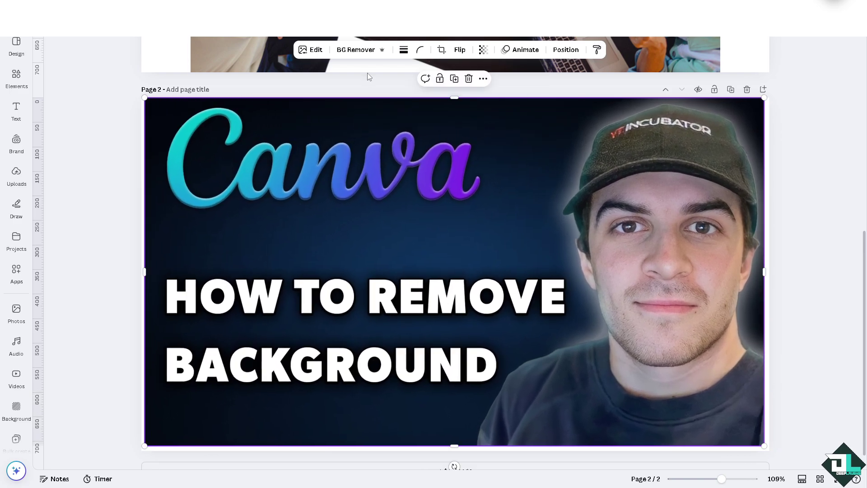
pyautogui.click(355, 50)
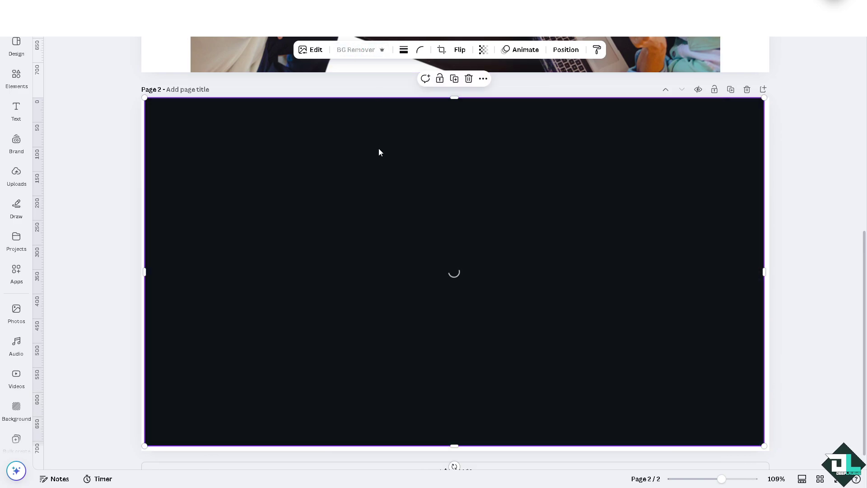